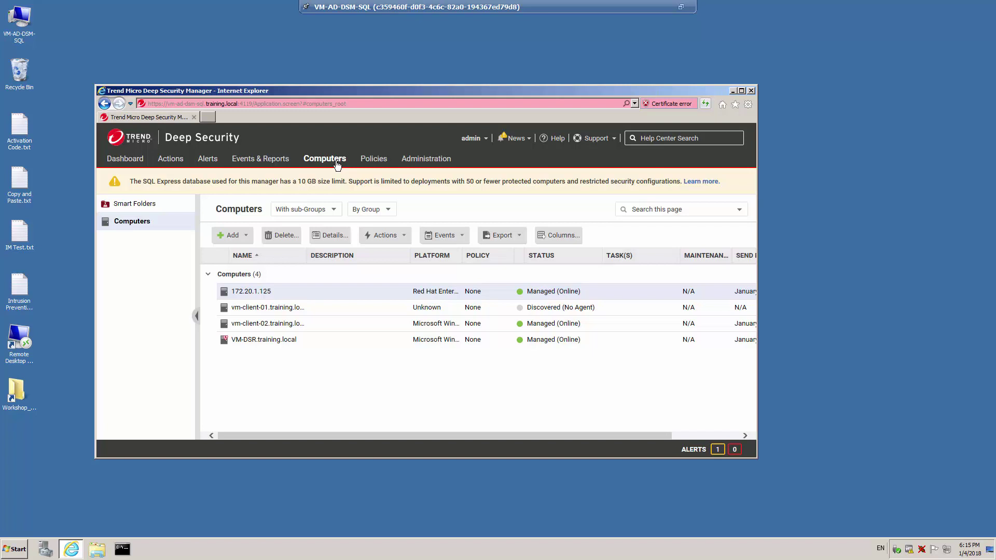
# Step: Open computer 172.20.1.125's Application Control page, currently Default (Off) and not installed
pyautogui.moveTo(303, 294)
pyautogui.doubleClick(332, 291)
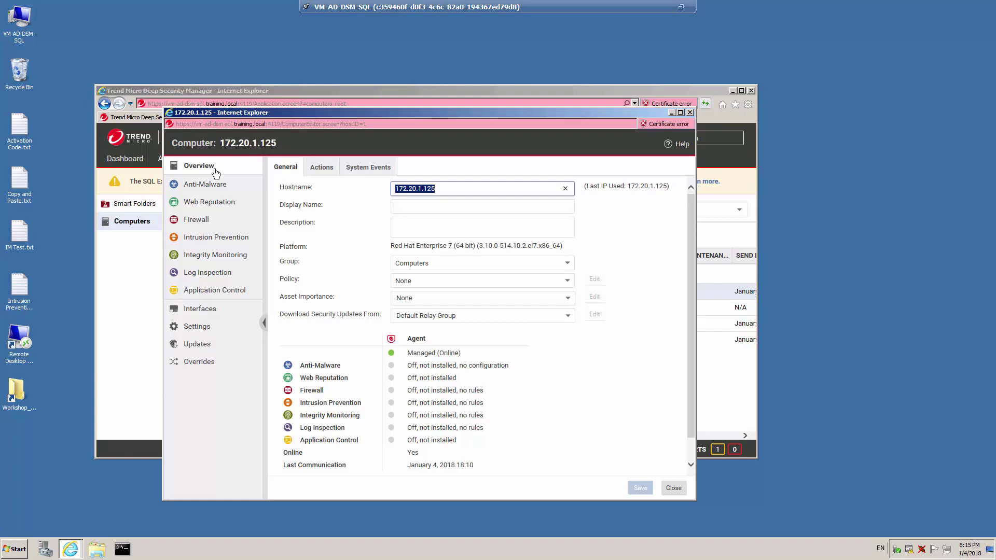
pyautogui.click(215, 293)
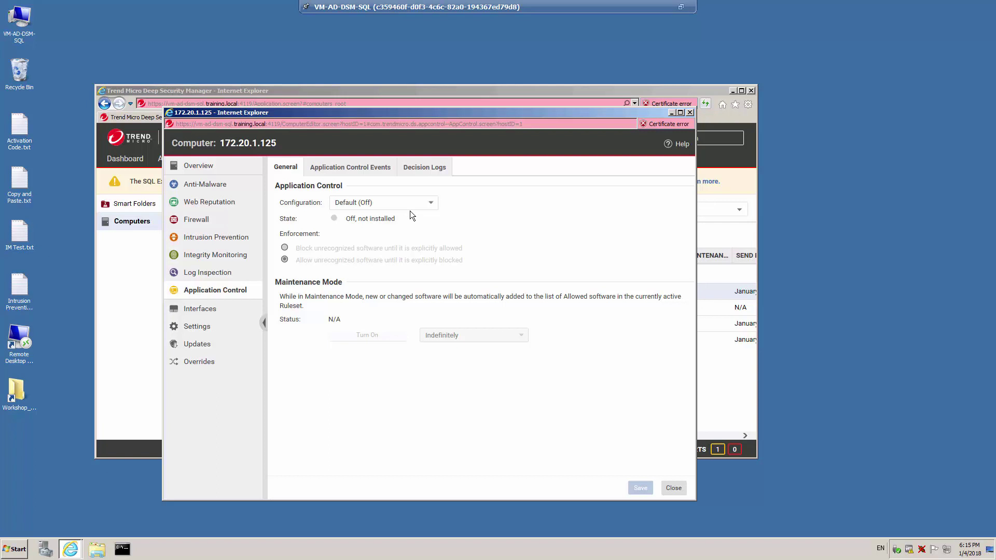
# Step: Set 172.20.1.125's Application Control configuration to On, save, and close the editor
pyautogui.click(434, 206)
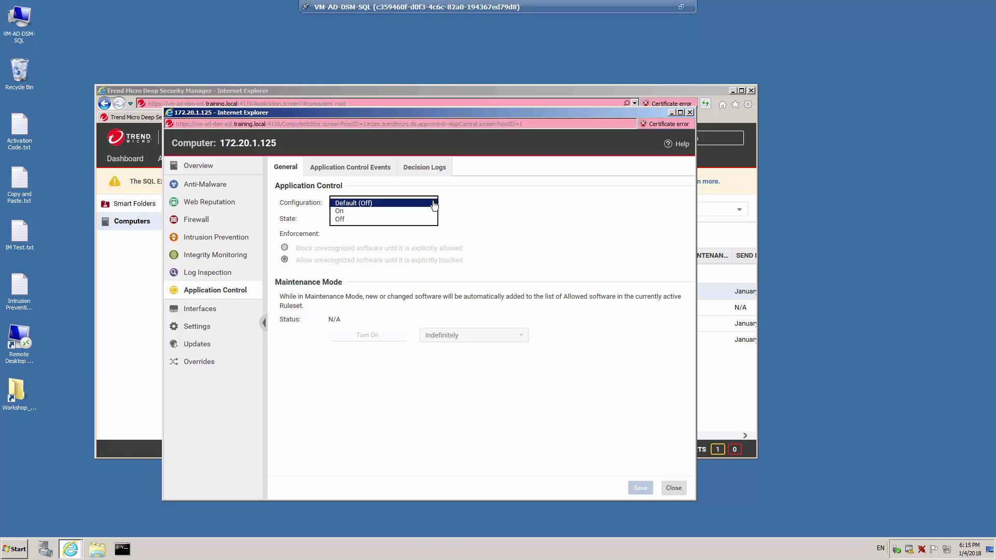
pyautogui.click(357, 211)
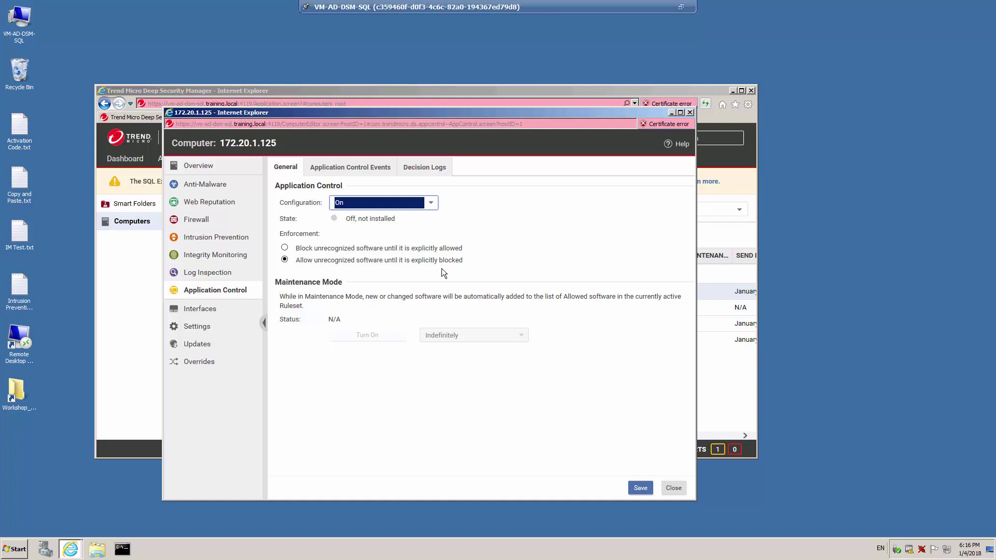
pyautogui.click(636, 490)
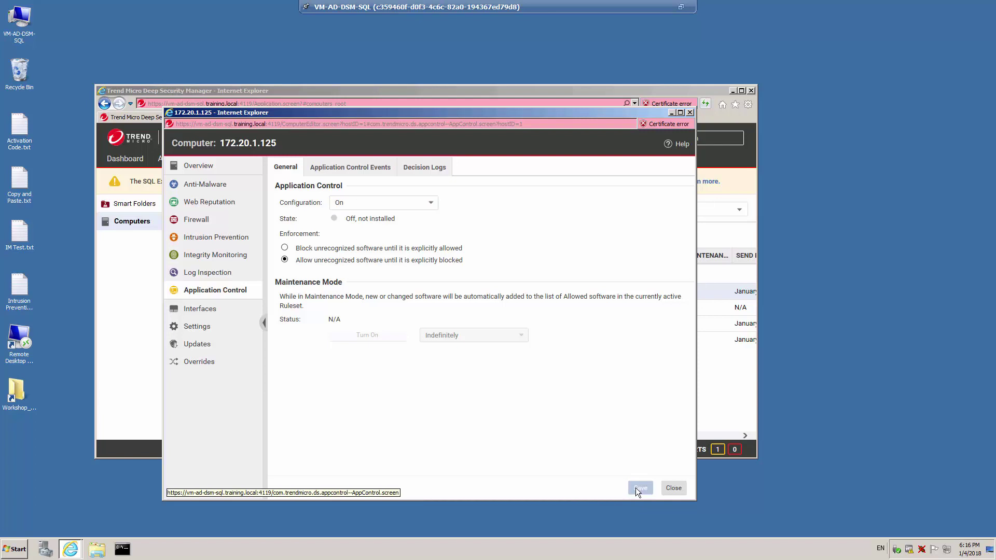
pyautogui.click(674, 489)
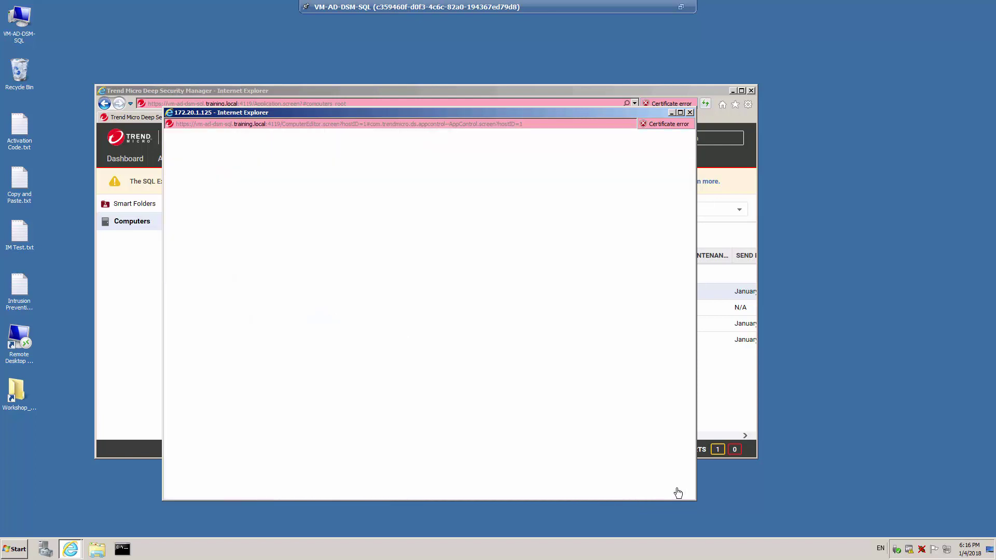
# Step: Launch Terminal from the Applications Favorites on the CentOS desktop
pyautogui.moveTo(639, 310)
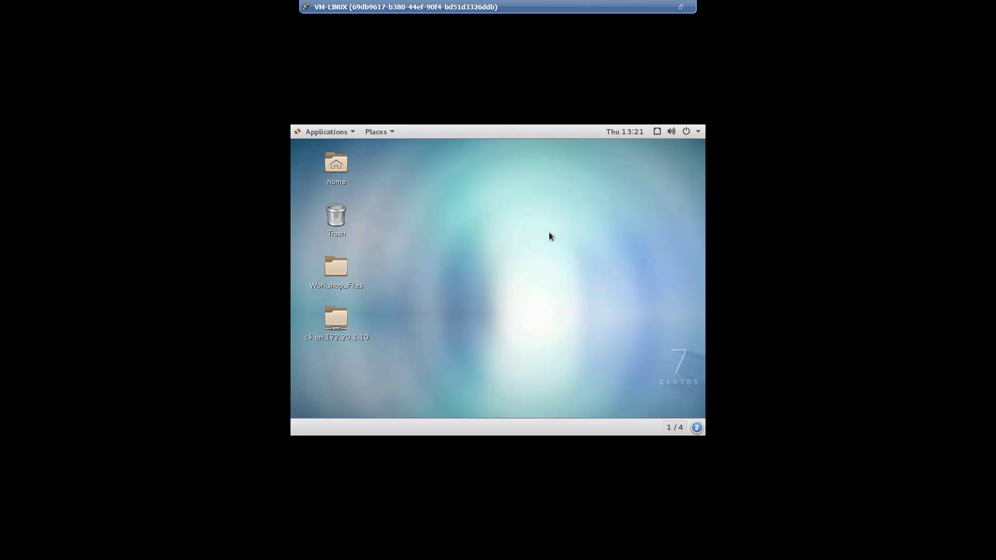
pyautogui.click(346, 132)
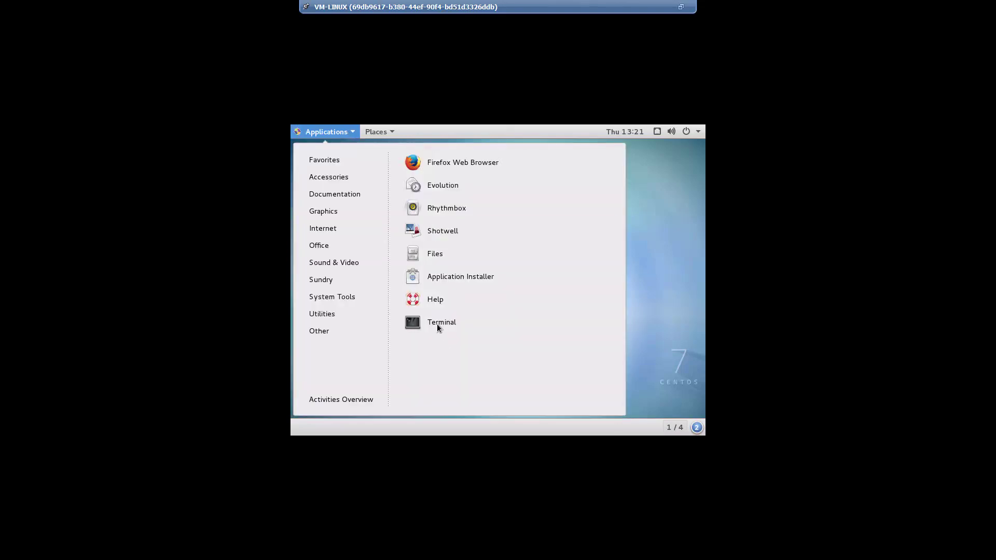
pyautogui.click(415, 323)
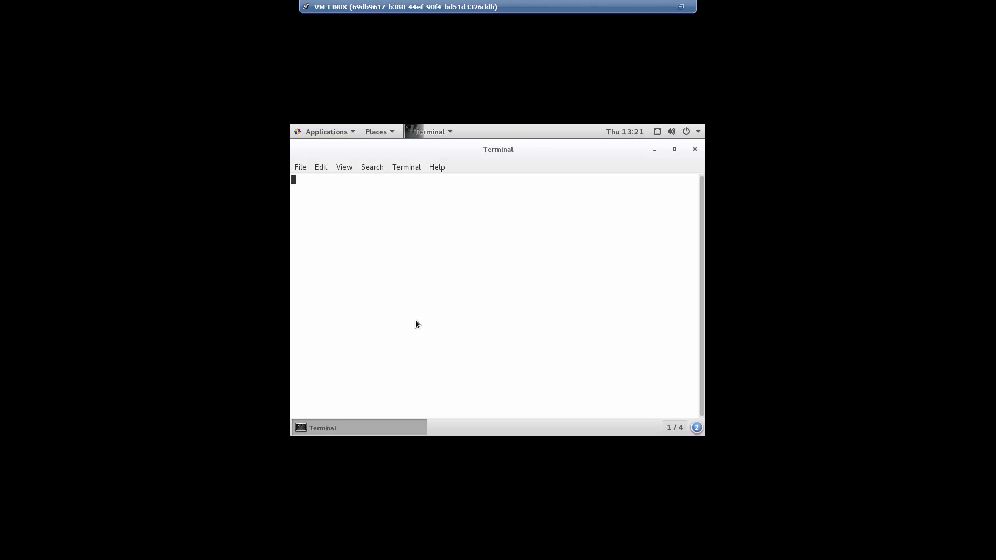
# Step: Switch to the root user with su root and the root password
pyautogui.write('su root')
pyautogui.press('Return')
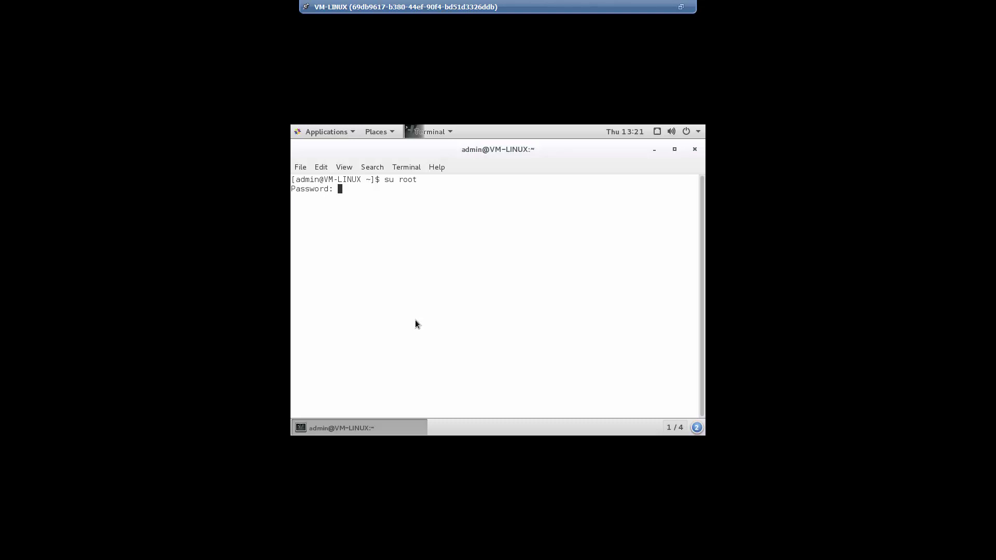
pyautogui.press('Return')
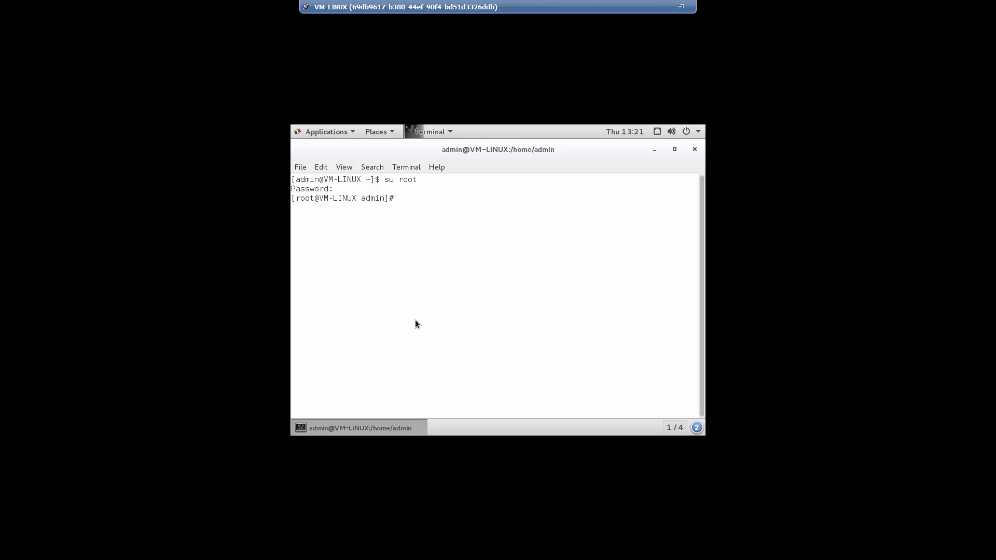
# Step: Install Inkscape and its dependencies with yum install inkscape, confirming with y
pyautogui.write('yum install inkscape')
pyautogui.press('Return')
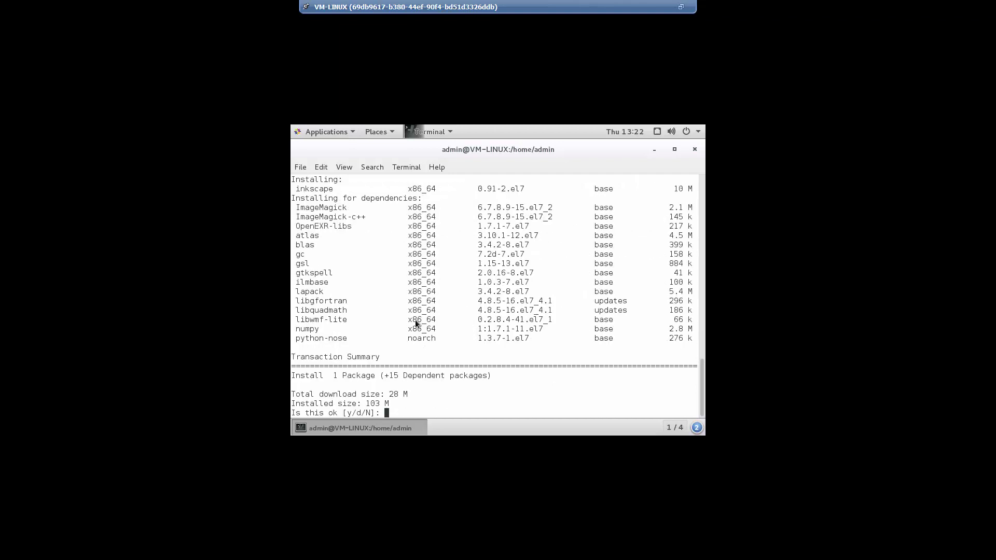
pyautogui.write('y')
pyautogui.press('Return')
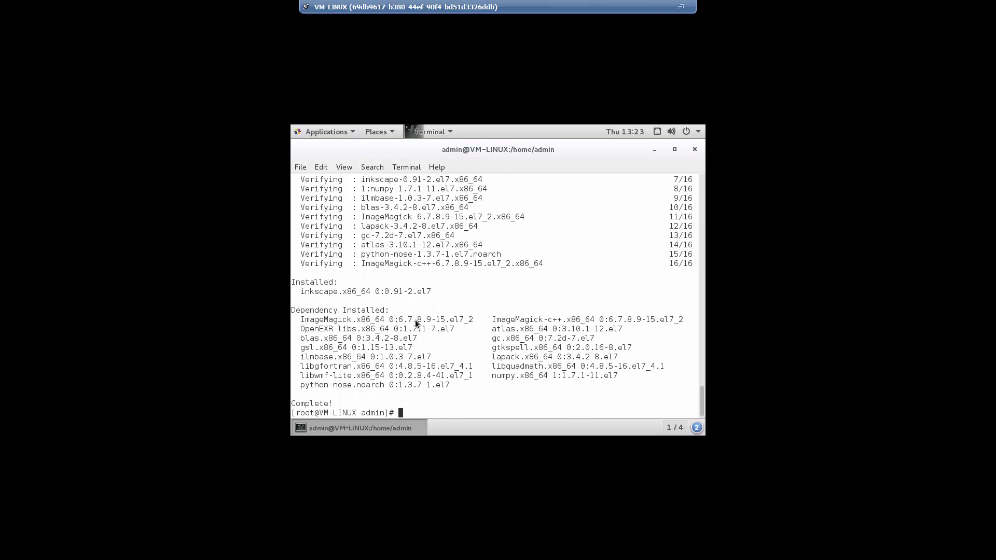
pyautogui.click(446, 132)
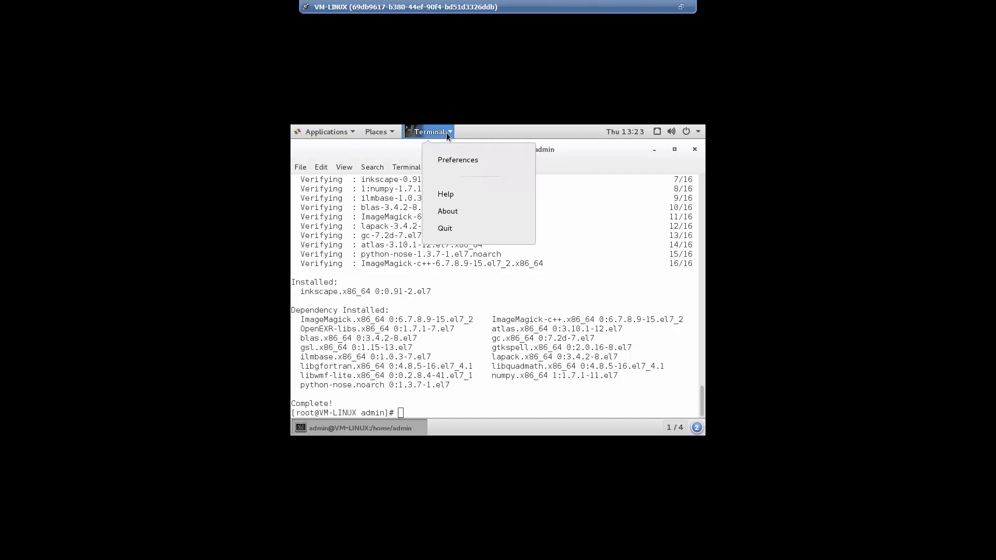
# Step: Close the terminal, start Inkscape from Graphics with a blank New document 1, then quit it
pyautogui.click(447, 229)
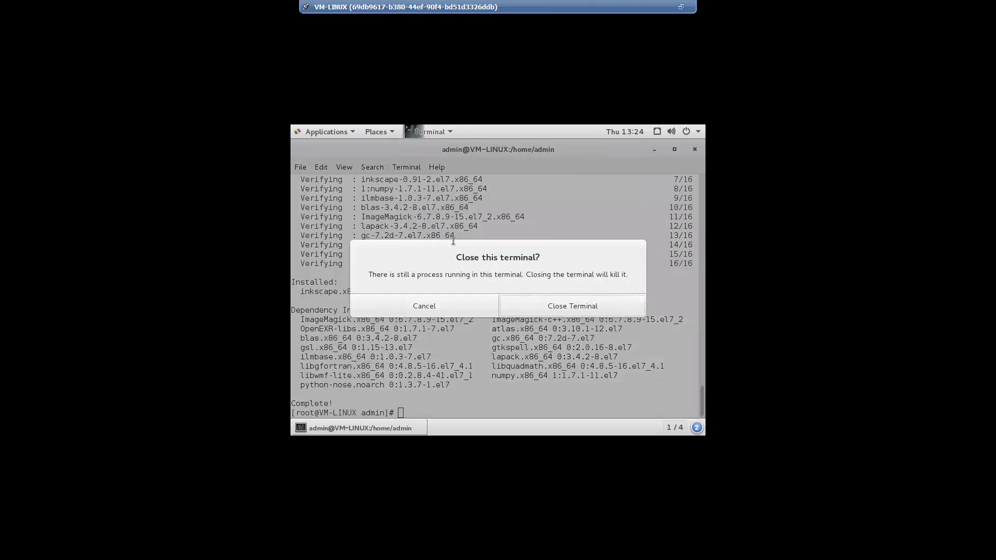
pyautogui.click(549, 309)
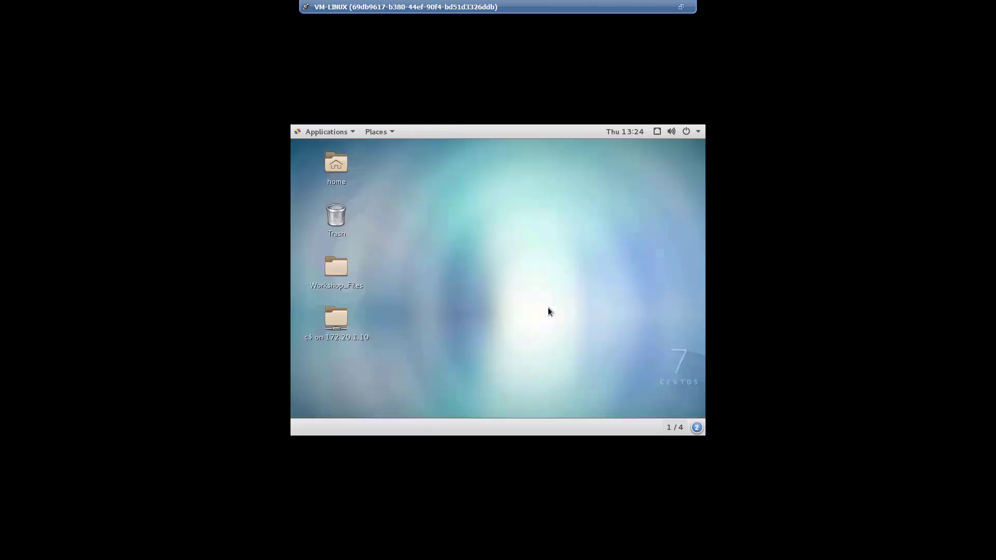
pyautogui.click(351, 131)
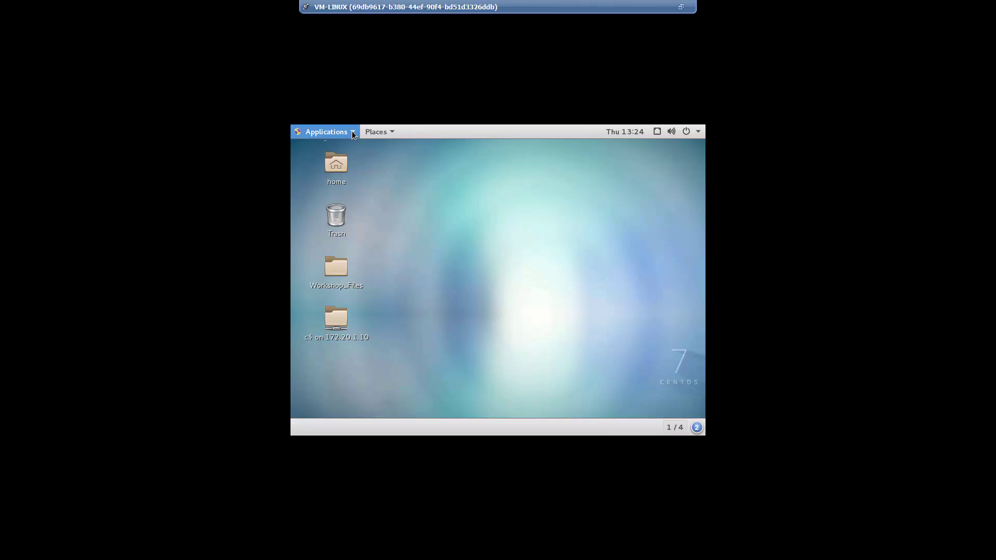
pyautogui.moveTo(329, 213)
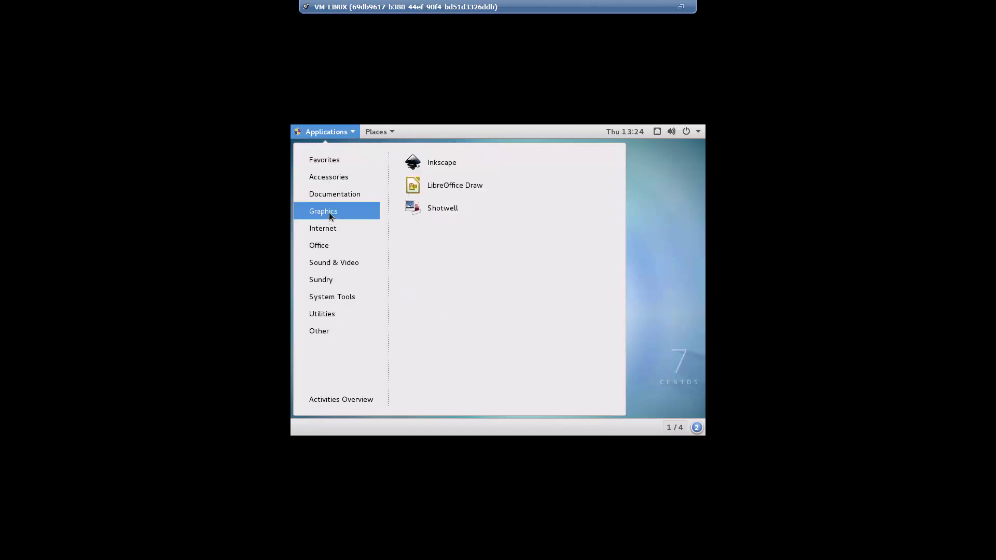
pyautogui.click(441, 165)
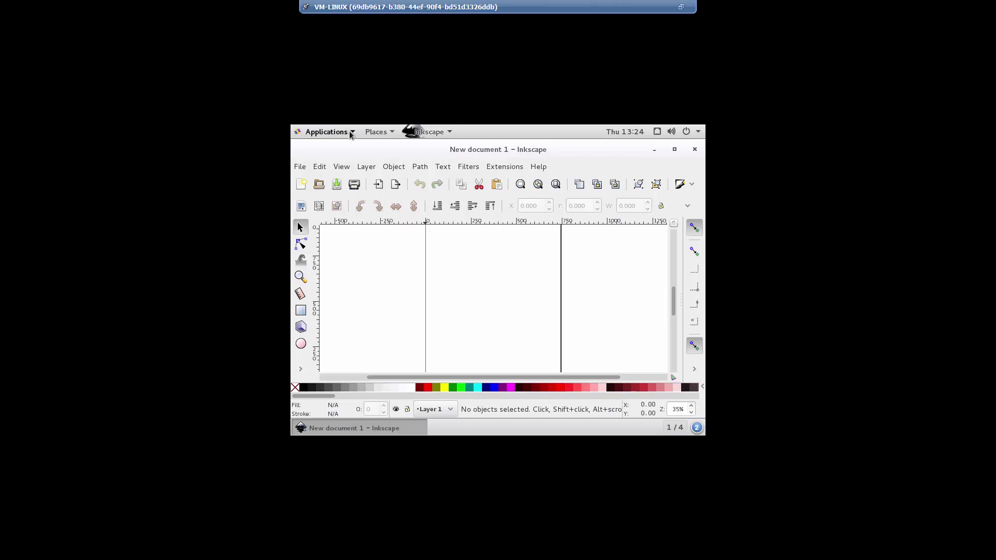
pyautogui.click(441, 134)
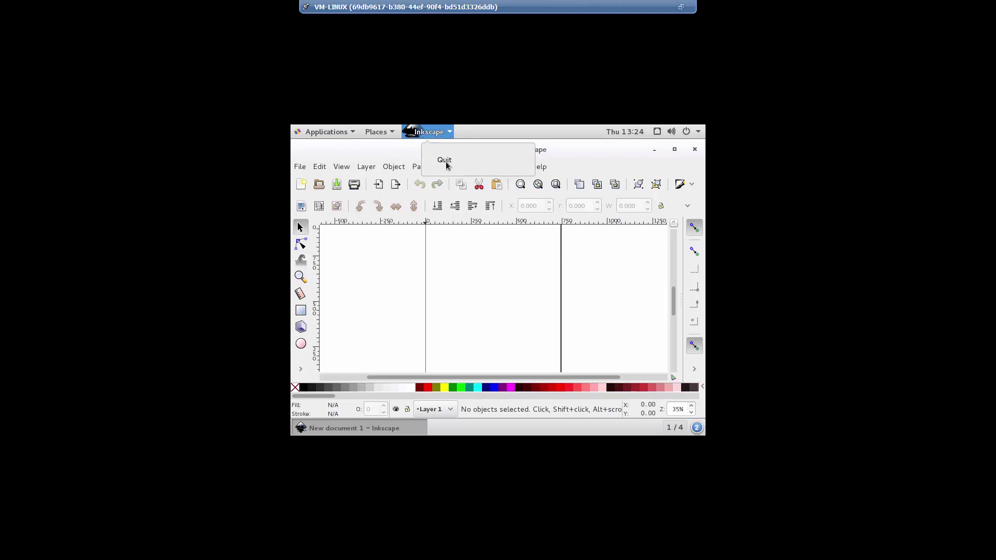
pyautogui.click(446, 161)
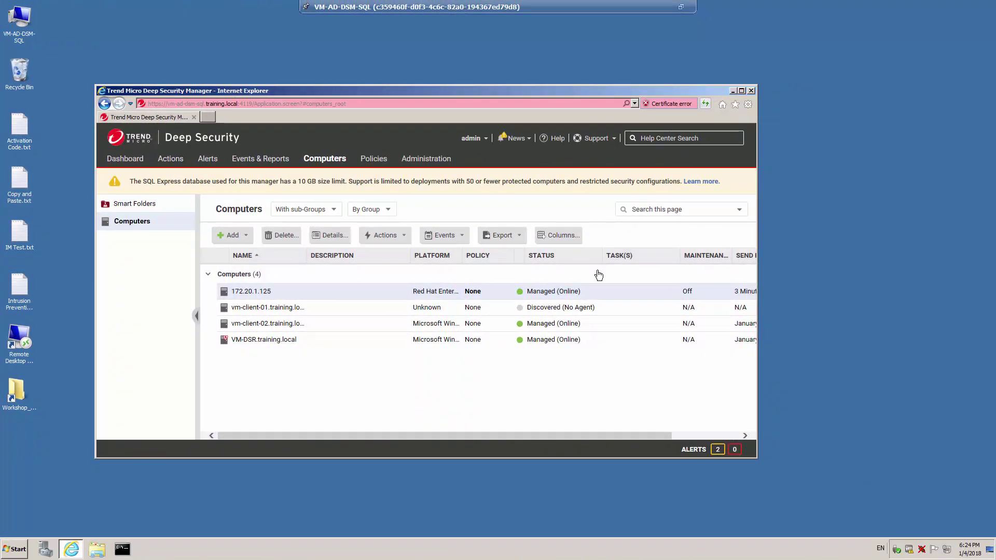
# Step: Fetch 172.20.1.125's Application Control events, showing the allowed /usr/bin/inkscape execution
pyautogui.doubleClick(320, 291)
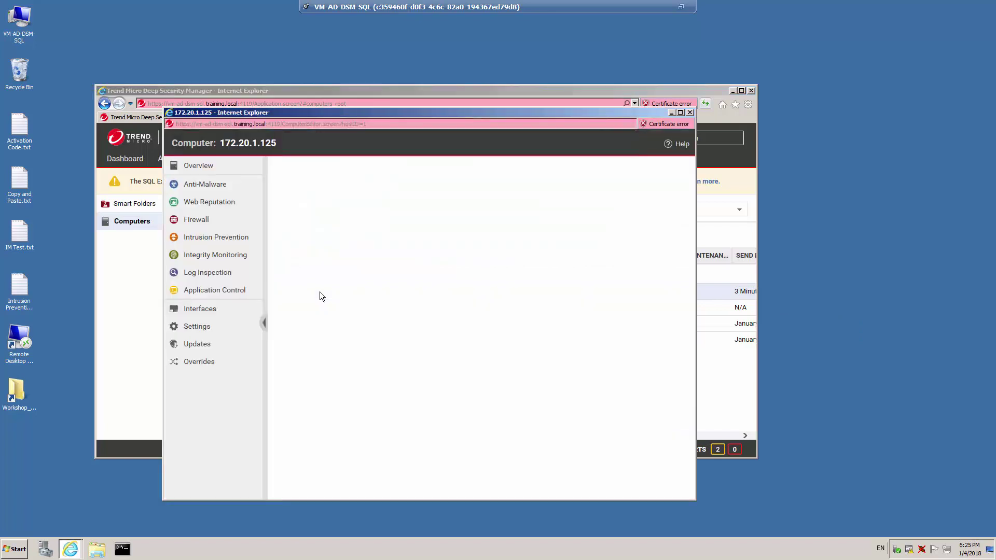
pyautogui.click(220, 291)
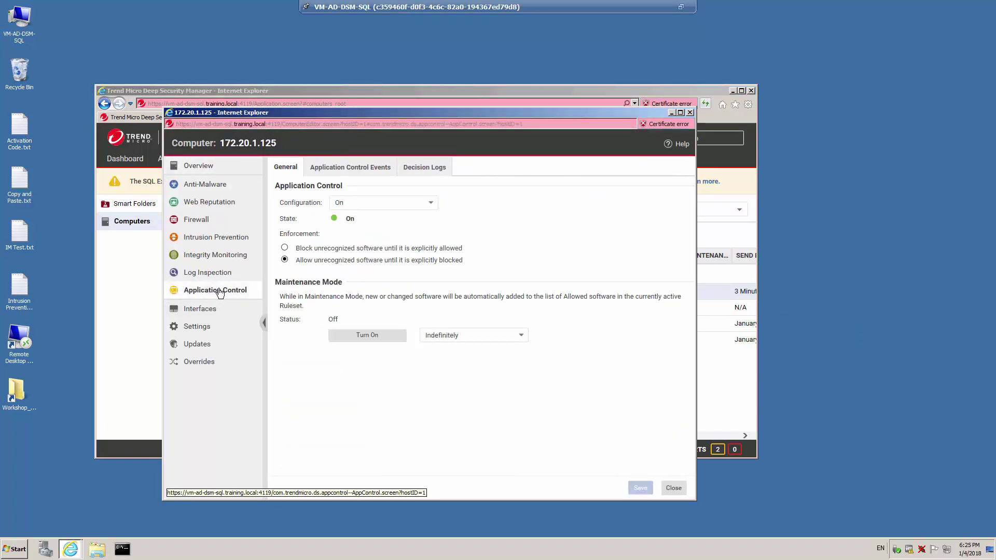
pyautogui.click(353, 169)
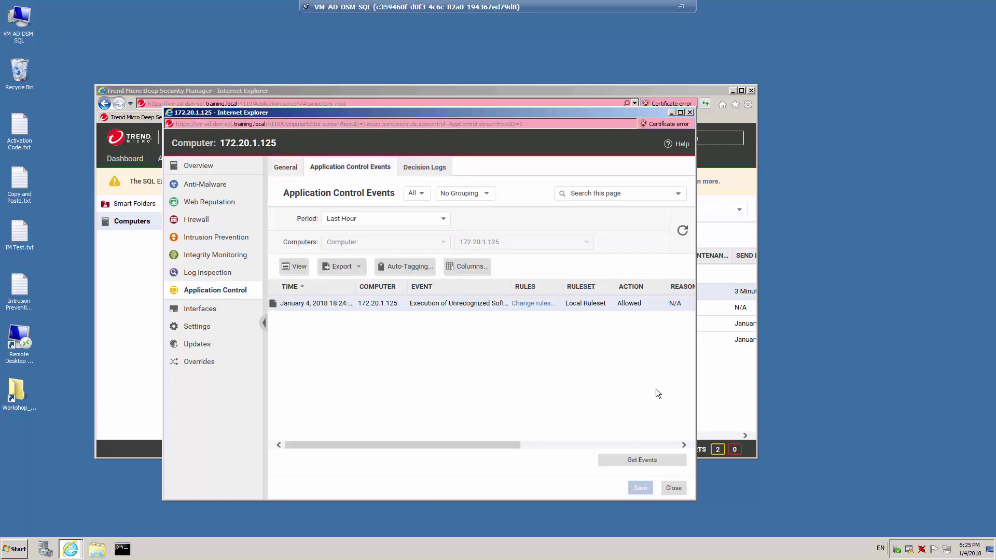
pyautogui.click(645, 460)
pyautogui.moveTo(462, 444); pyautogui.dragTo(674, 447)
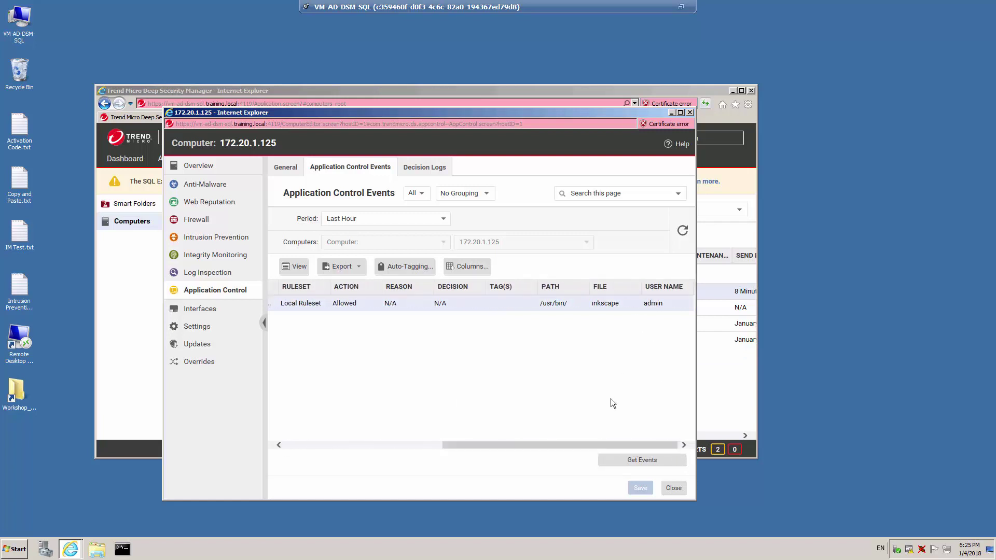
pyautogui.moveTo(584, 443); pyautogui.dragTo(300, 447)
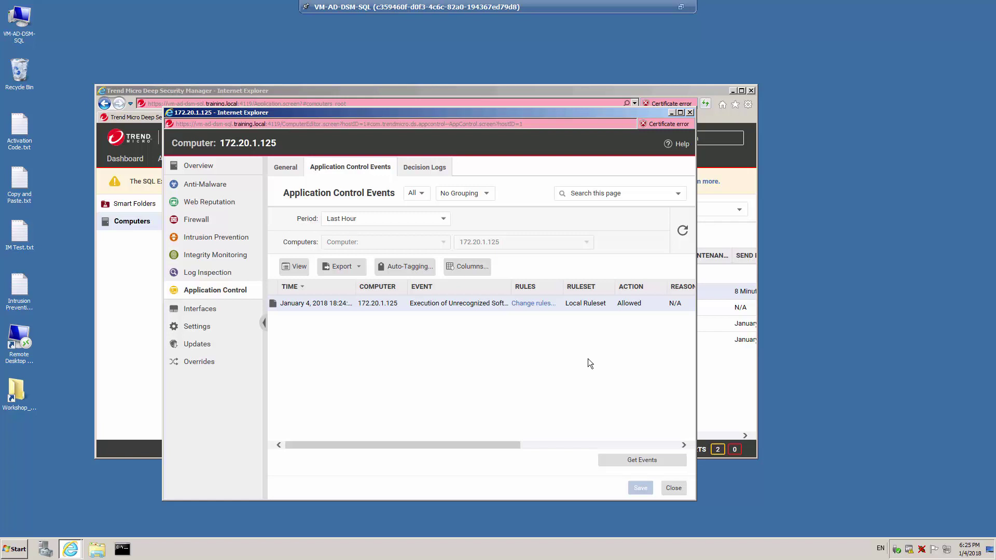
# Step: Change the inkscape event's rule to Block inkscape in the local ruleset
pyautogui.click(533, 305)
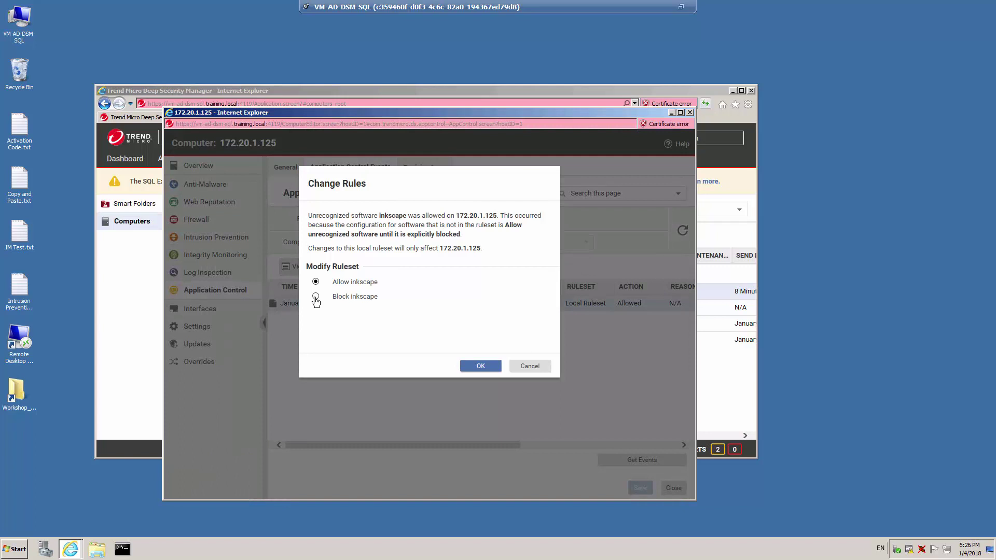
pyautogui.click(315, 298)
pyautogui.click(489, 367)
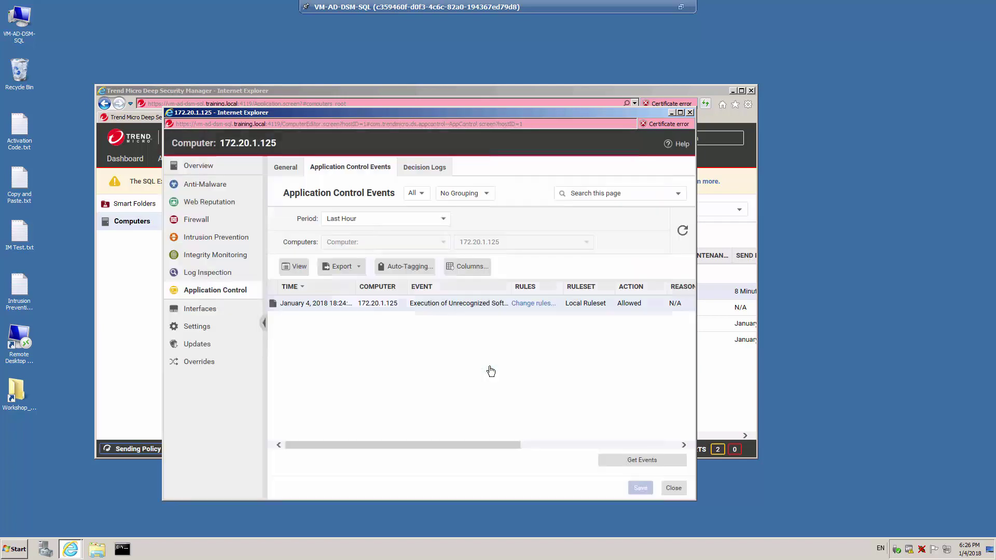
# Step: Close the computer window, try launching Inkscape on VM-LINUX, then return to the Windows console
pyautogui.click(676, 489)
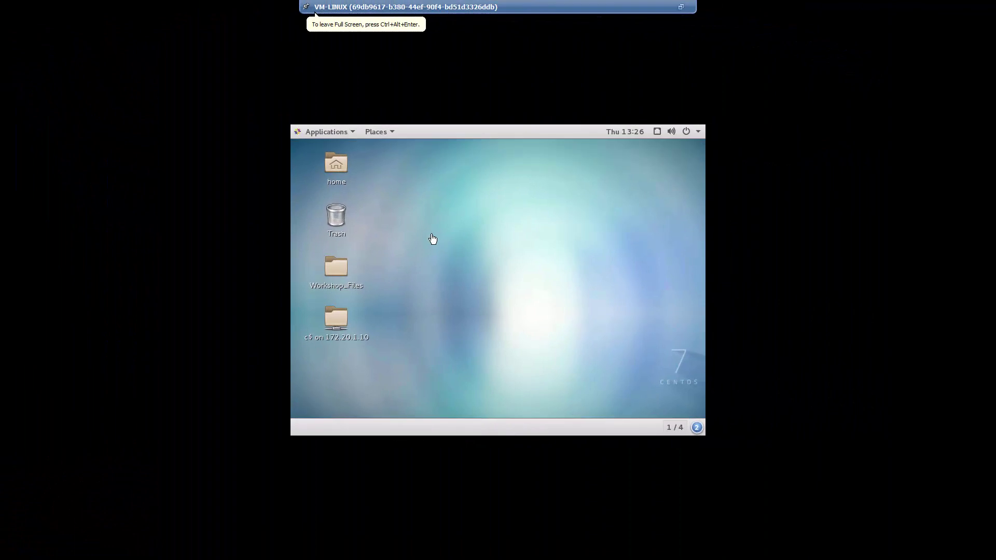
pyautogui.click(343, 132)
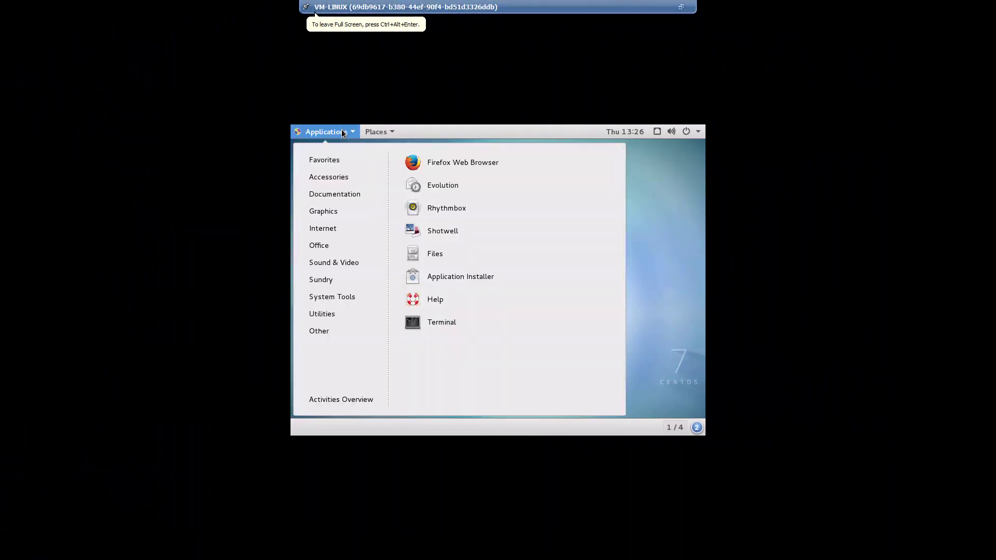
pyautogui.moveTo(316, 212)
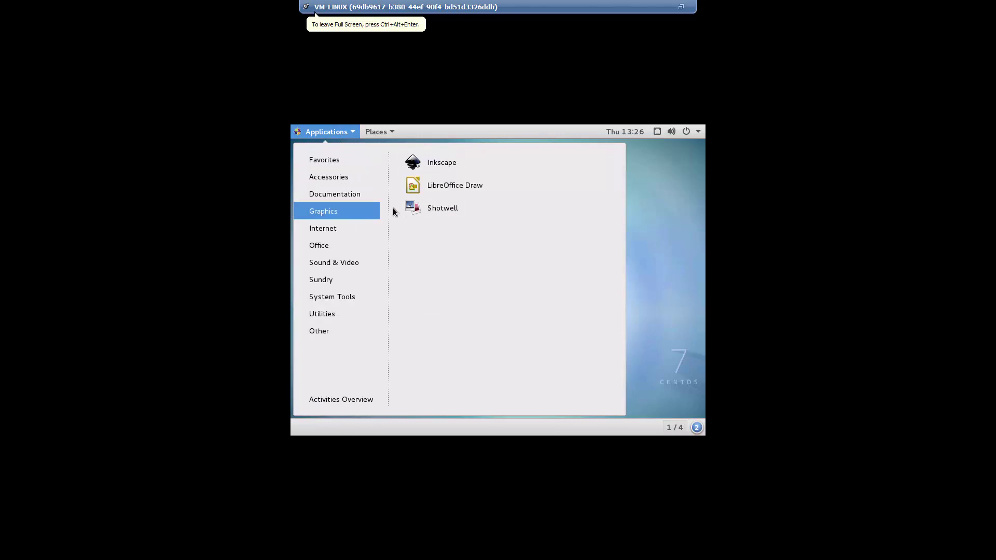
pyautogui.click(443, 164)
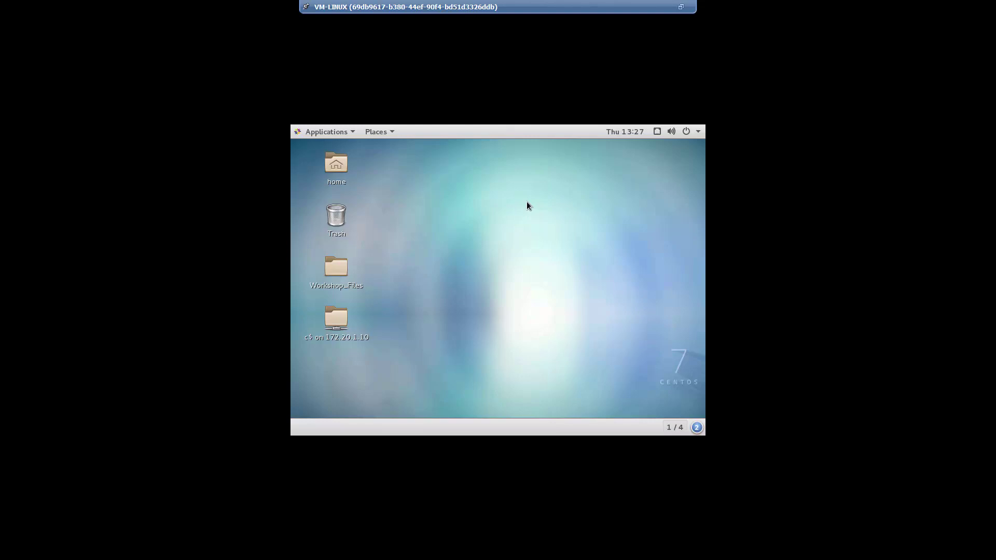
pyautogui.hotkey('ctrl', 'alt', 'Right')
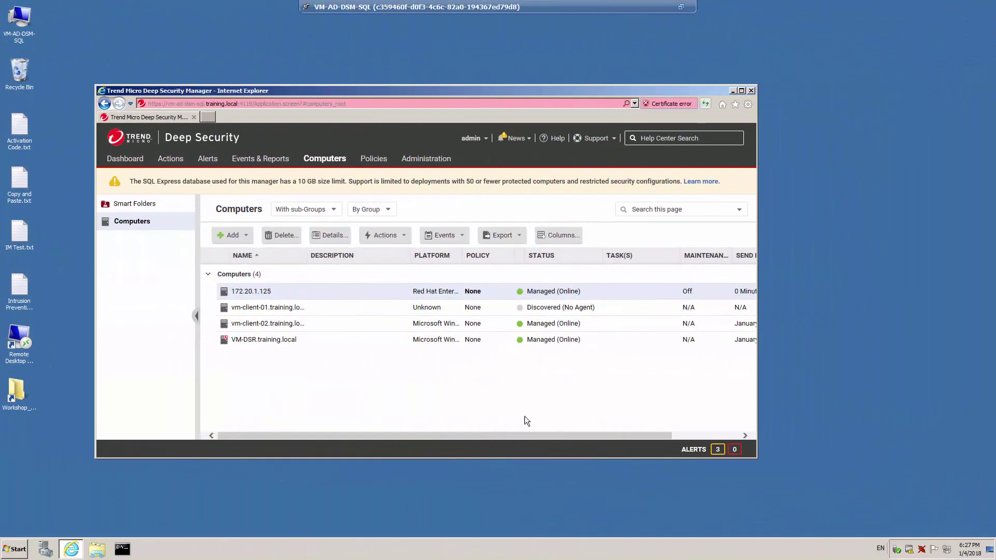
# Step: Show the Decision Logs for 172.20.1.125's Application Control, listing the inkscape Block entry
pyautogui.moveTo(335, 293)
pyautogui.doubleClick(337, 291)
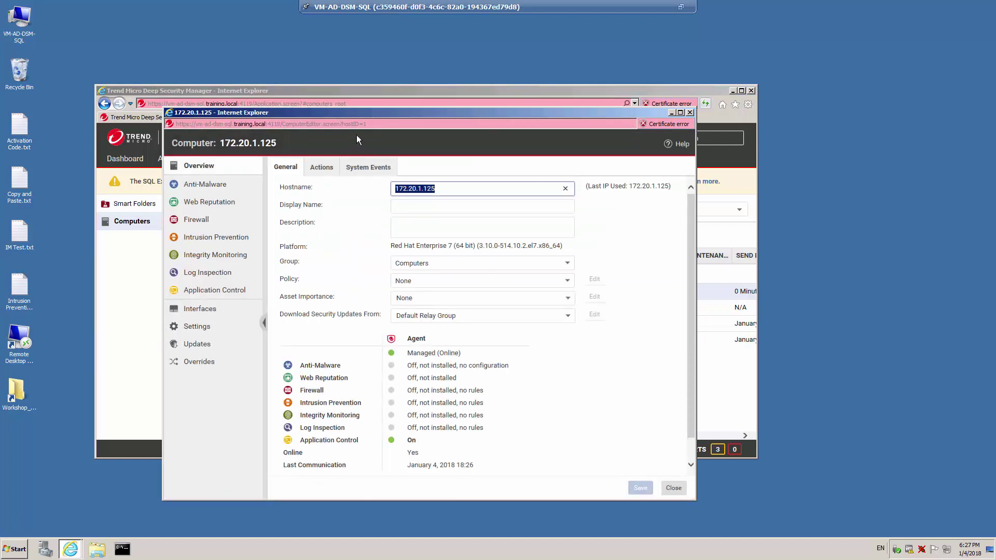
pyautogui.click(210, 292)
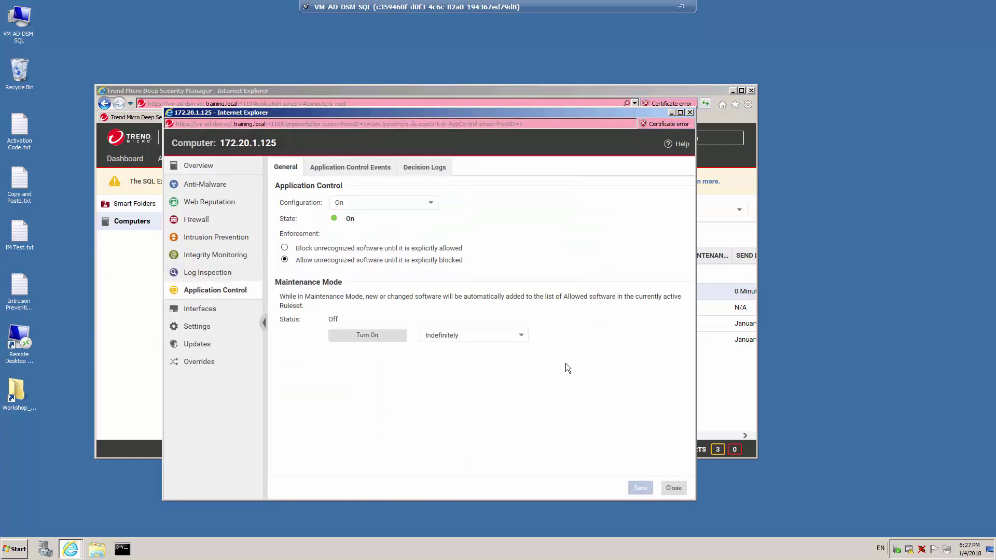
pyautogui.click(361, 168)
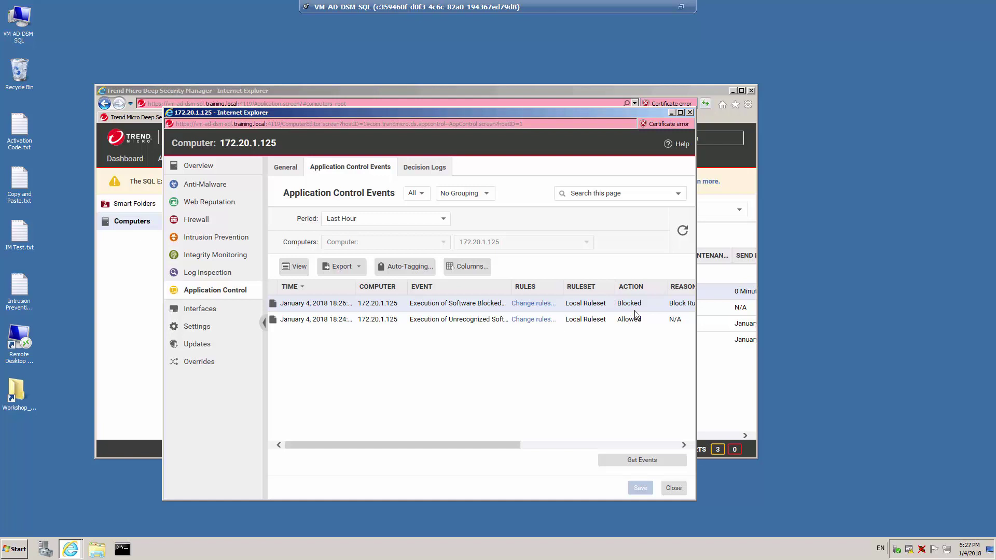
pyautogui.click(426, 168)
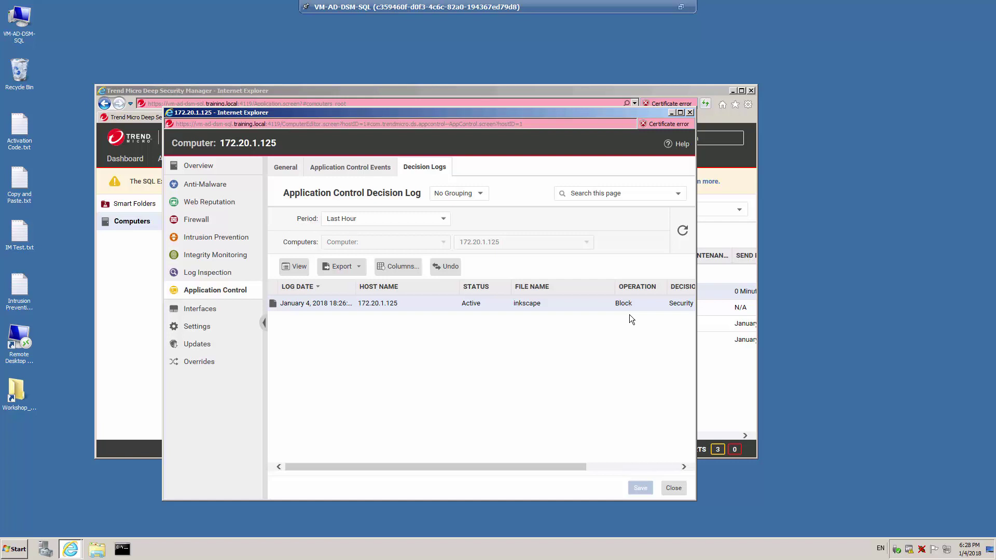
# Step: Close the computer window, review Software Changes, then view the Execution of Software Blocked alert
pyautogui.click(676, 490)
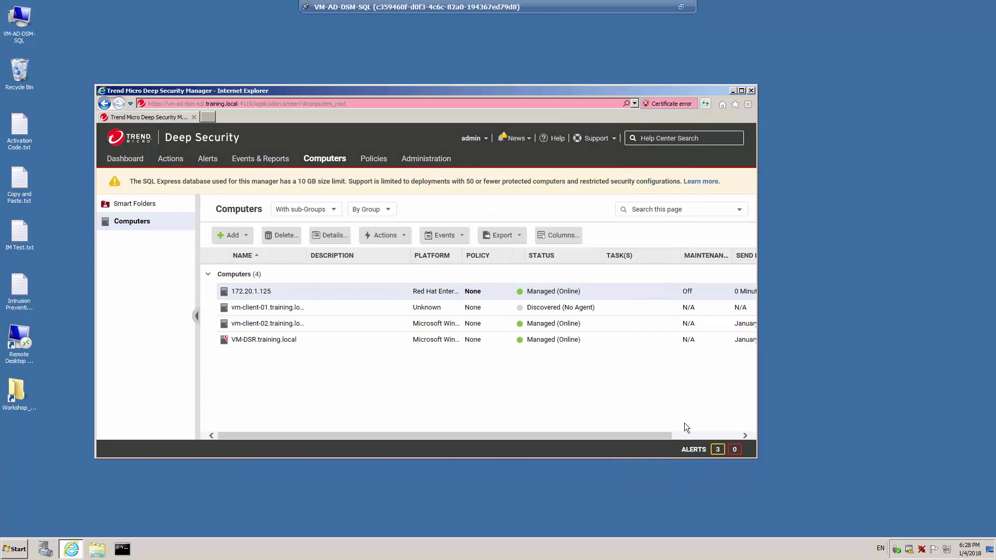
pyautogui.click(172, 160)
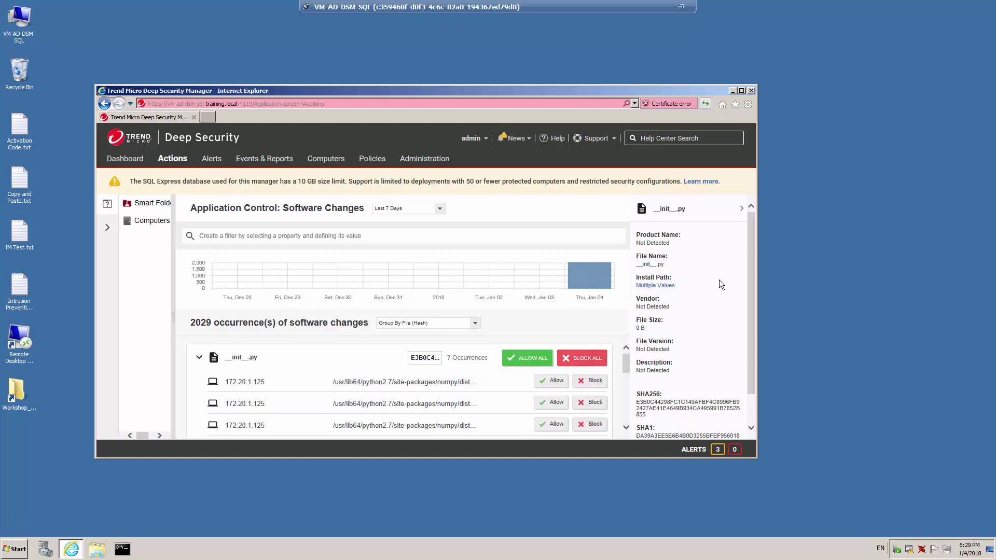
pyautogui.scroll(-1, 751, 337)
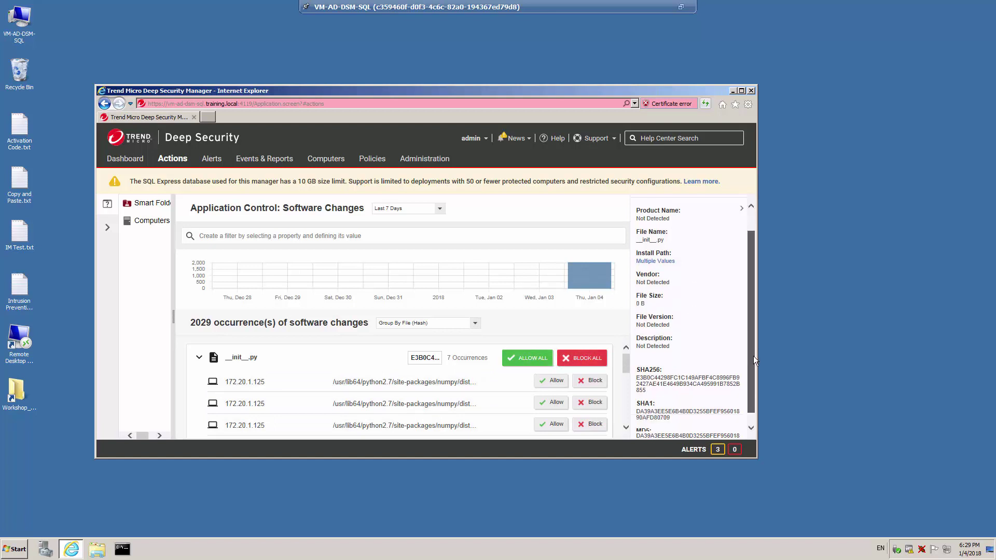
pyautogui.scroll(1, 761, 254)
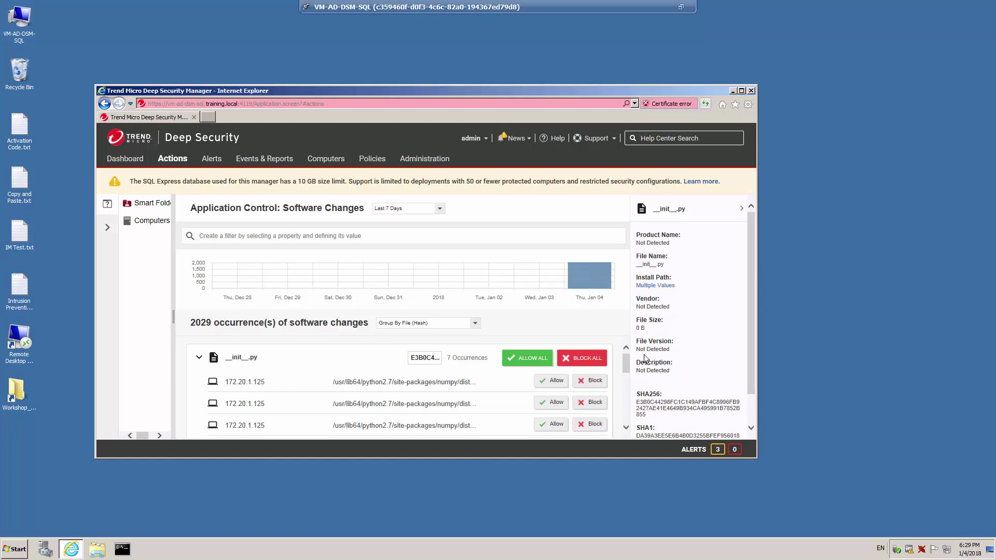
pyautogui.click(211, 159)
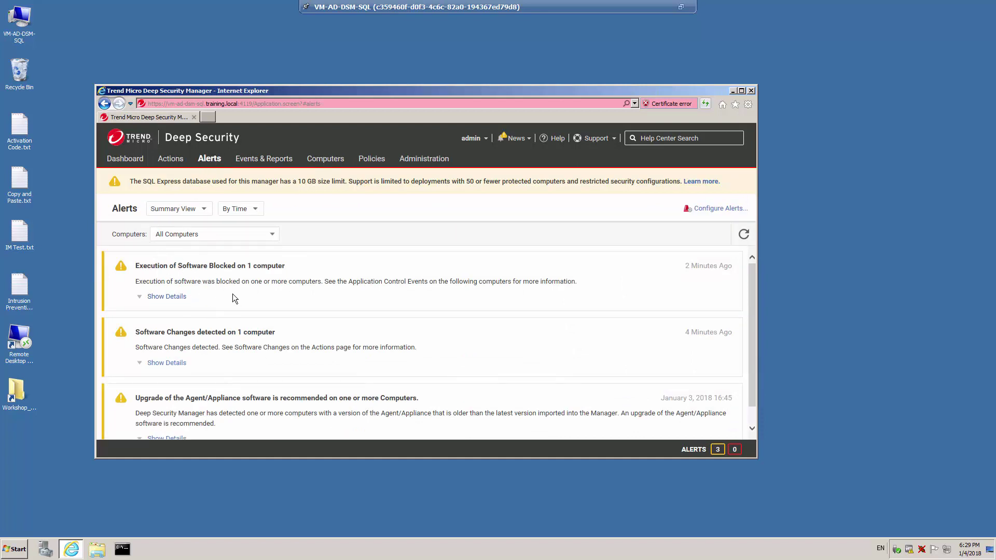
# Step: Expand the blocked-software alert's details for 172.20.1.125, then return to the Computers list
pyautogui.click(177, 297)
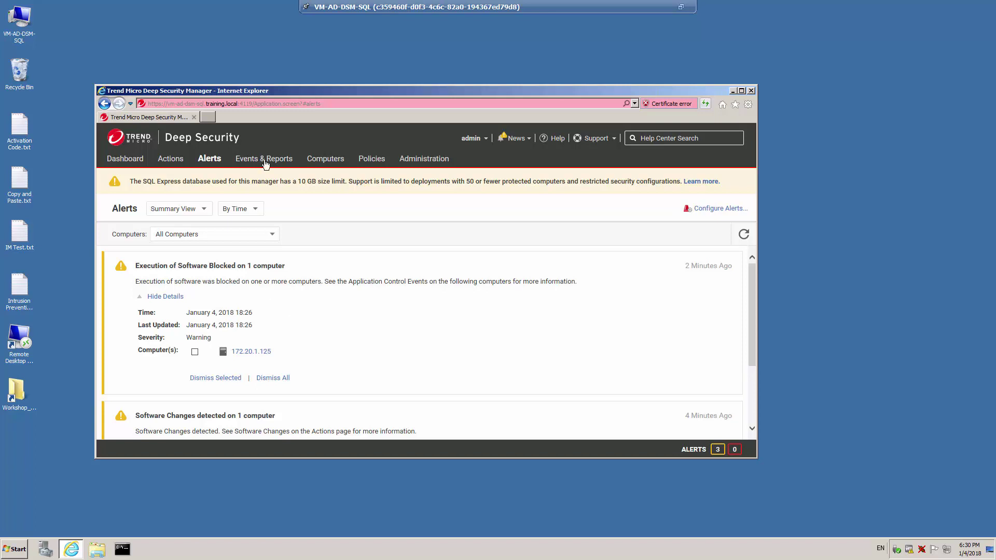
pyautogui.click(332, 160)
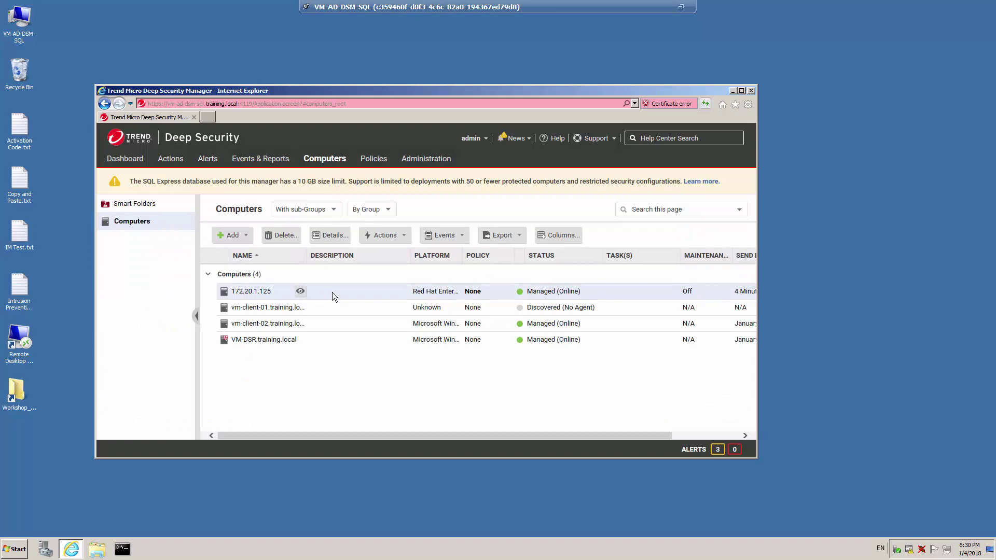
# Step: Turn on Maintenance Mode for 2 hours on computer 172.20.1.125's Application Control page
pyautogui.doubleClick(333, 292)
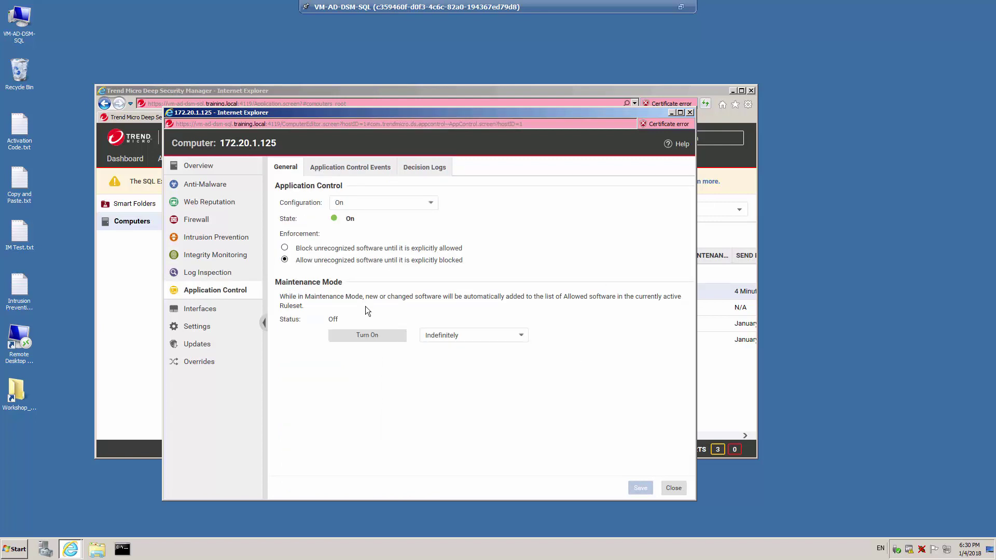
pyautogui.click(521, 336)
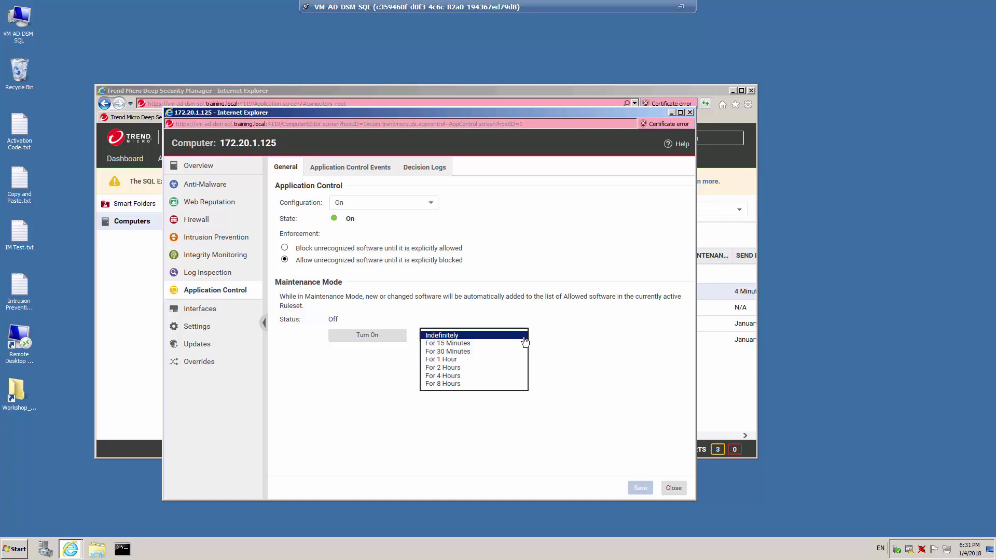
pyautogui.click(453, 368)
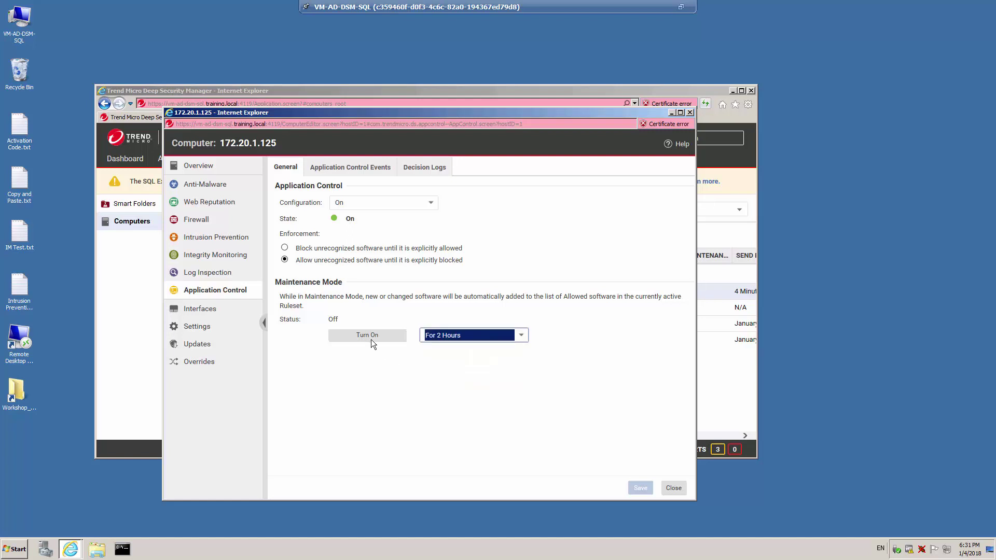
pyautogui.click(368, 335)
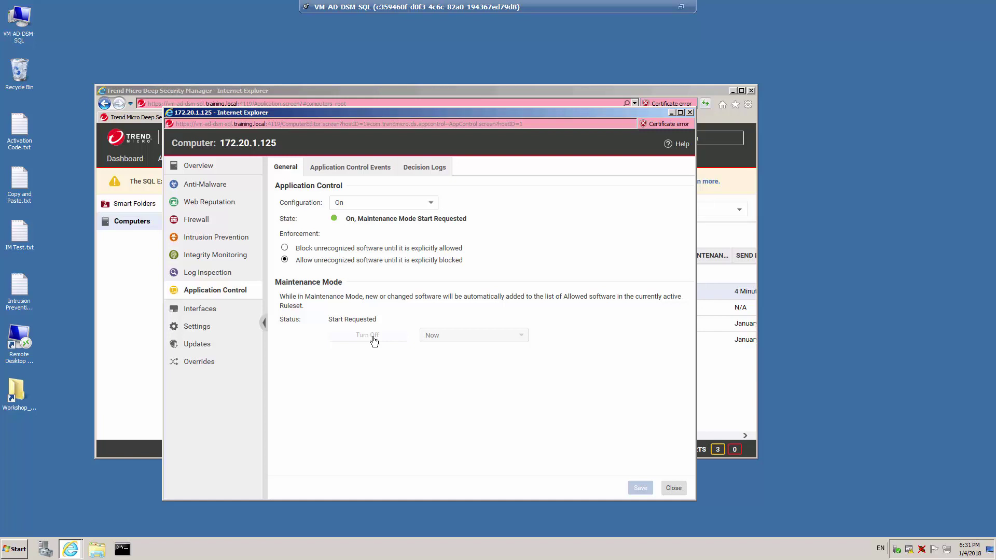
# Step: Widen the Maintenance Mode column to confirm it reads On, then reopen 172.20.1.125
pyautogui.click(675, 488)
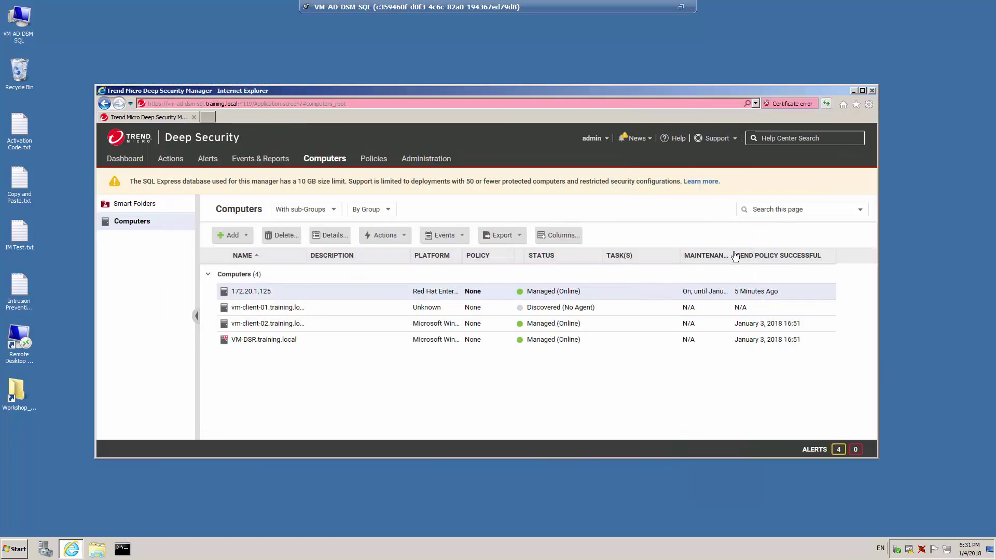
pyautogui.moveTo(735, 256); pyautogui.dragTo(814, 254)
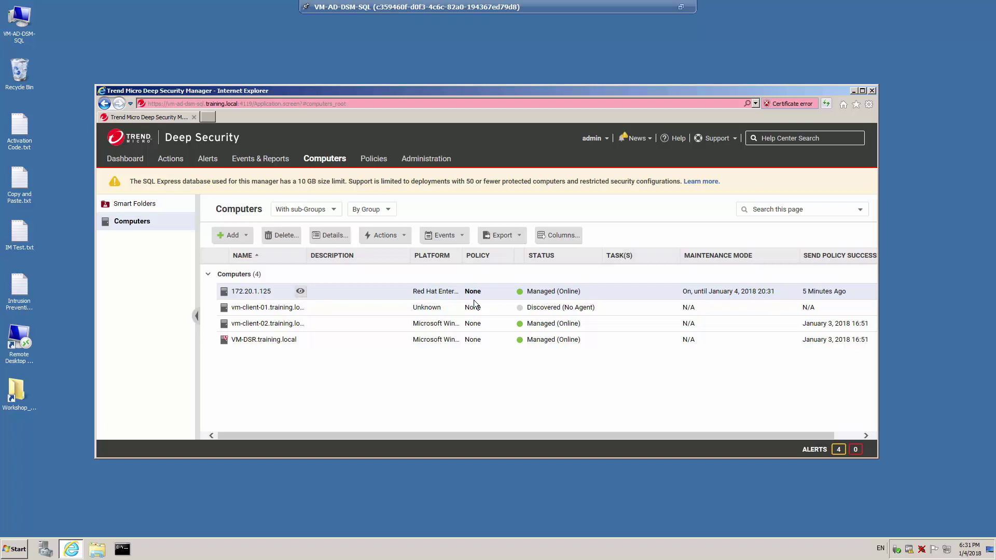
pyautogui.doubleClick(350, 291)
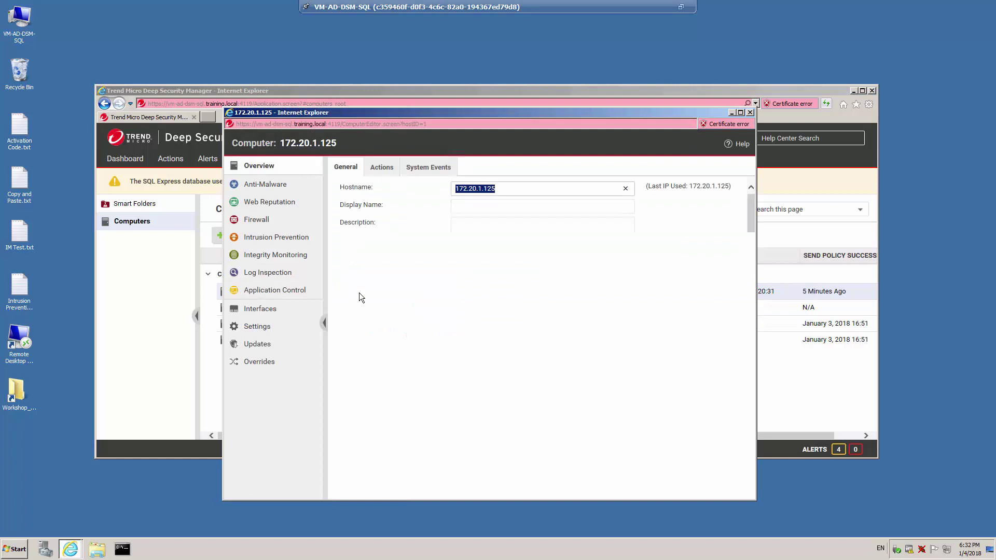